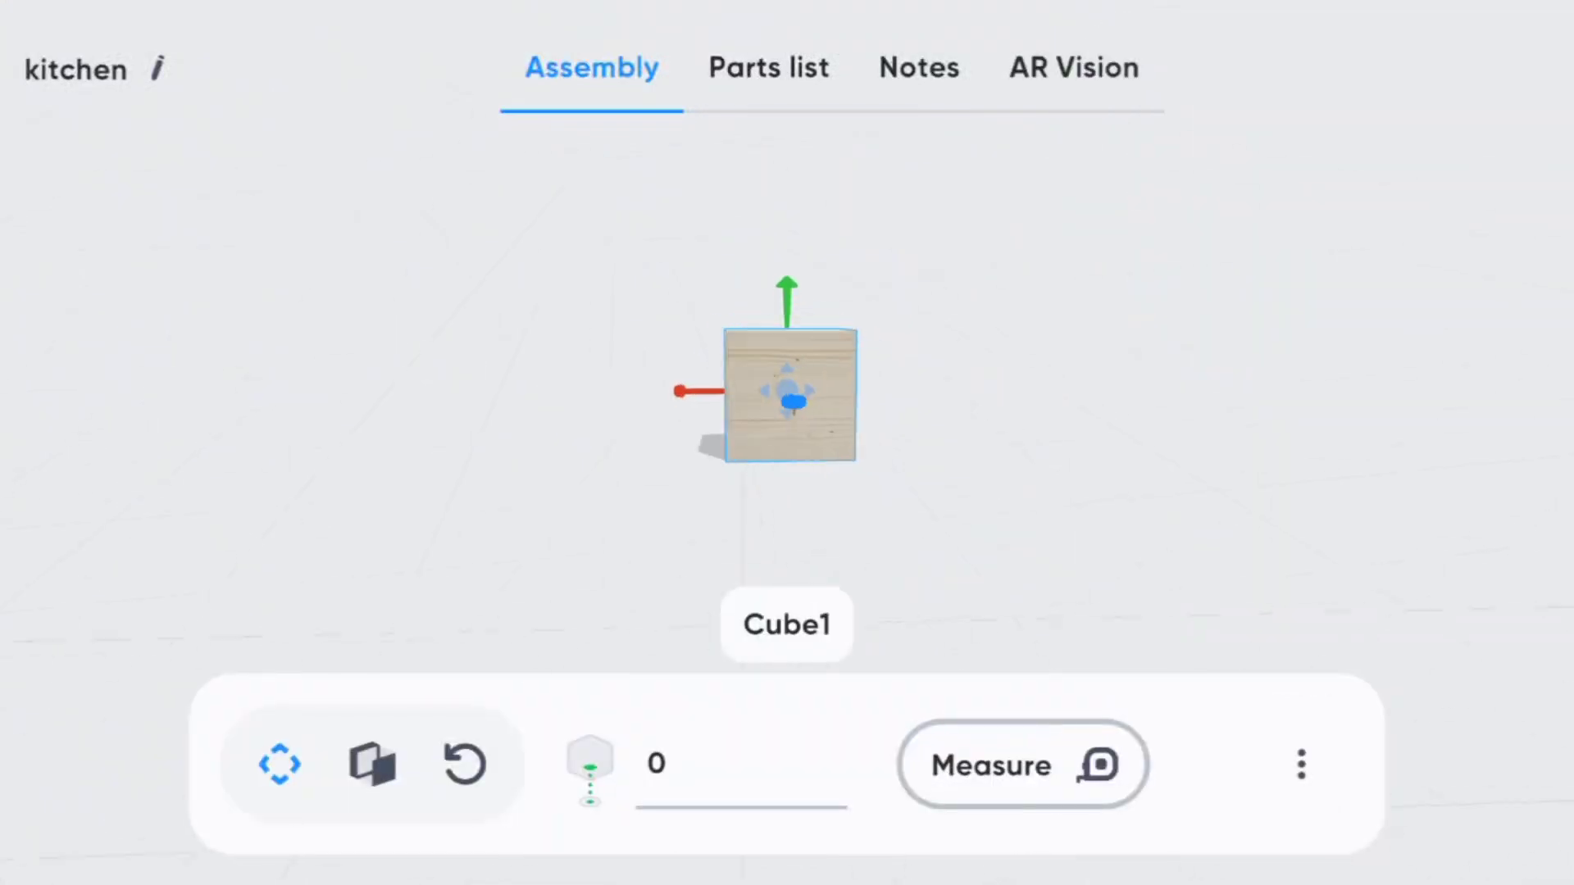
- Resize Cube1 to a 150 × 120 × 2 panel with the White 1 material
{"action": "left_click", "coordinate": [629, 764]}
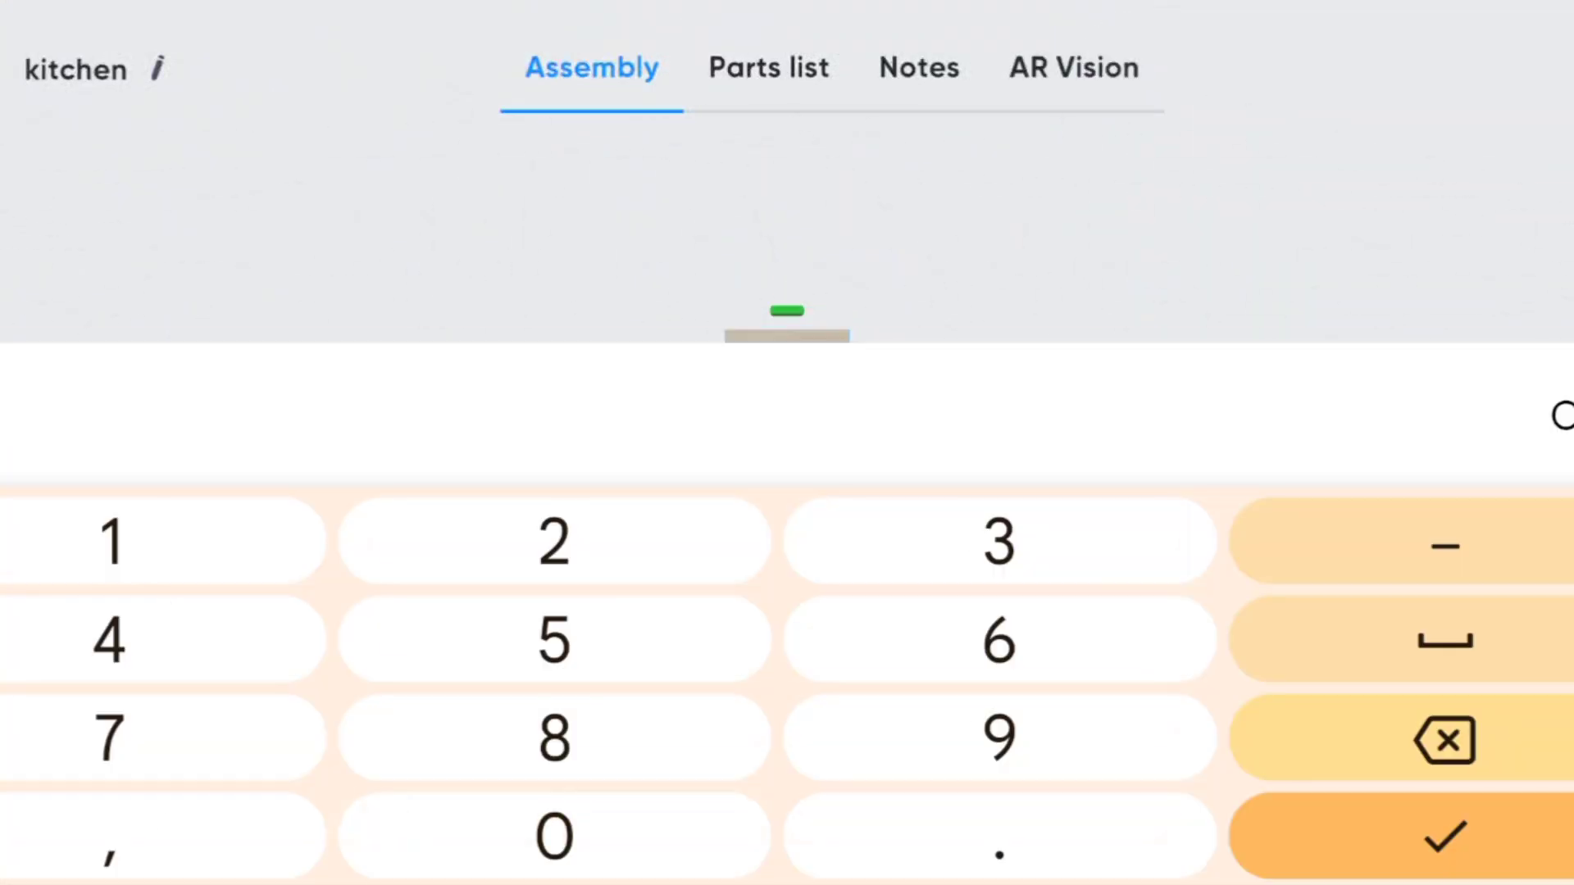
{"action": "left_click", "coordinate": [1445, 836]}
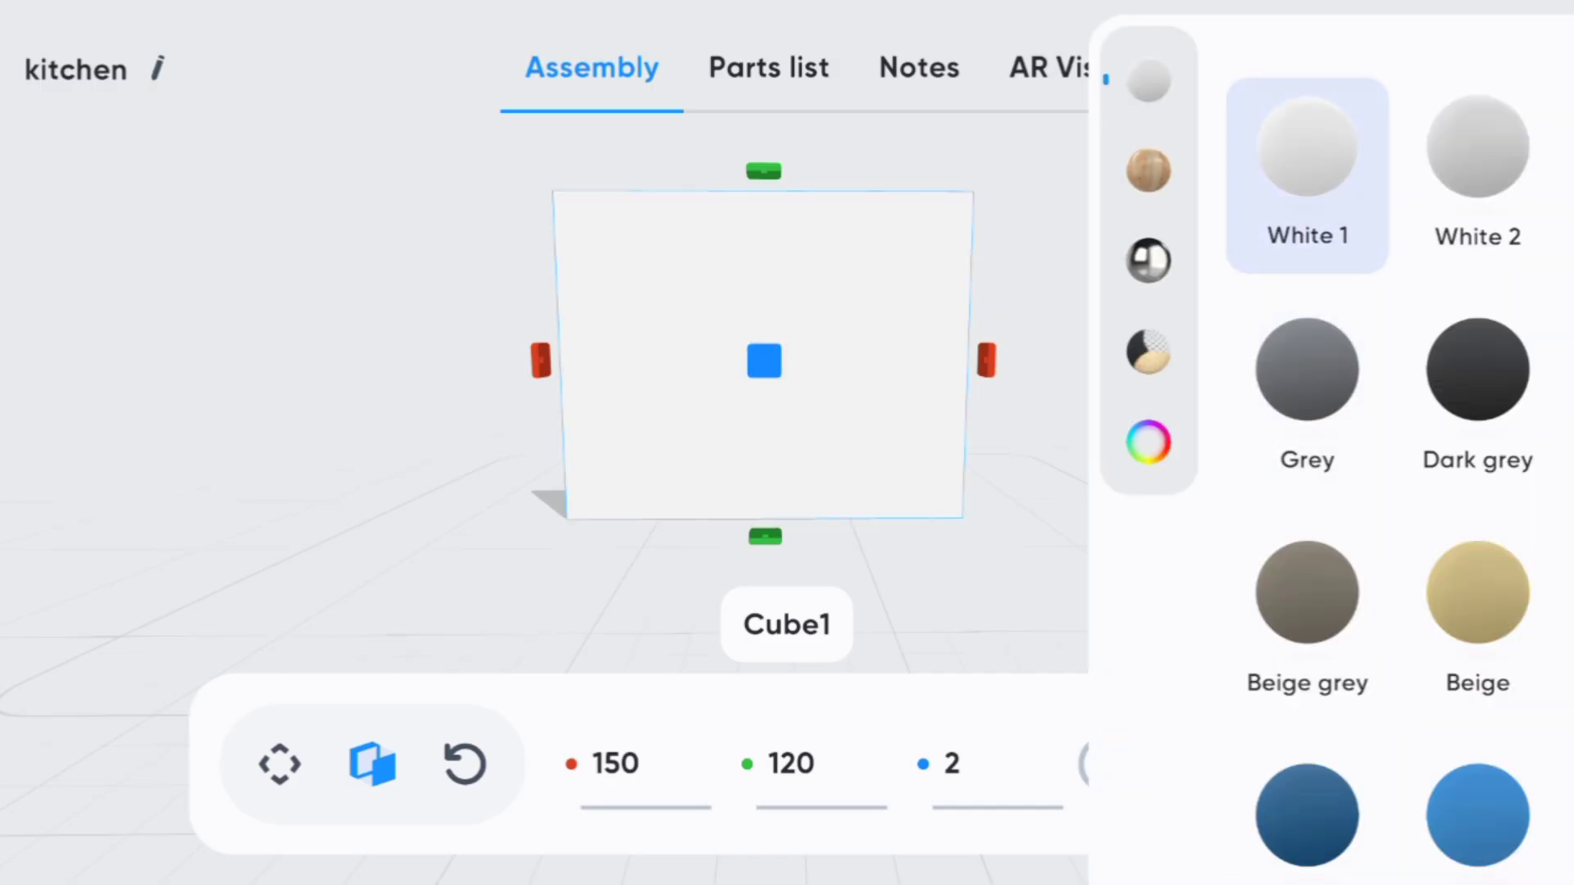
{"action": "left_click", "coordinate": [328, 328]}
{"action": "left_click", "coordinate": [762, 361]}
- Rotate the panel 90° on the red axis so it lies flat
{"action": "left_click", "coordinate": [465, 764]}
{"action": "left_click", "coordinate": [615, 765]}
{"action": "type", "text": "90"}
{"action": "left_click", "coordinate": [1440, 836]}
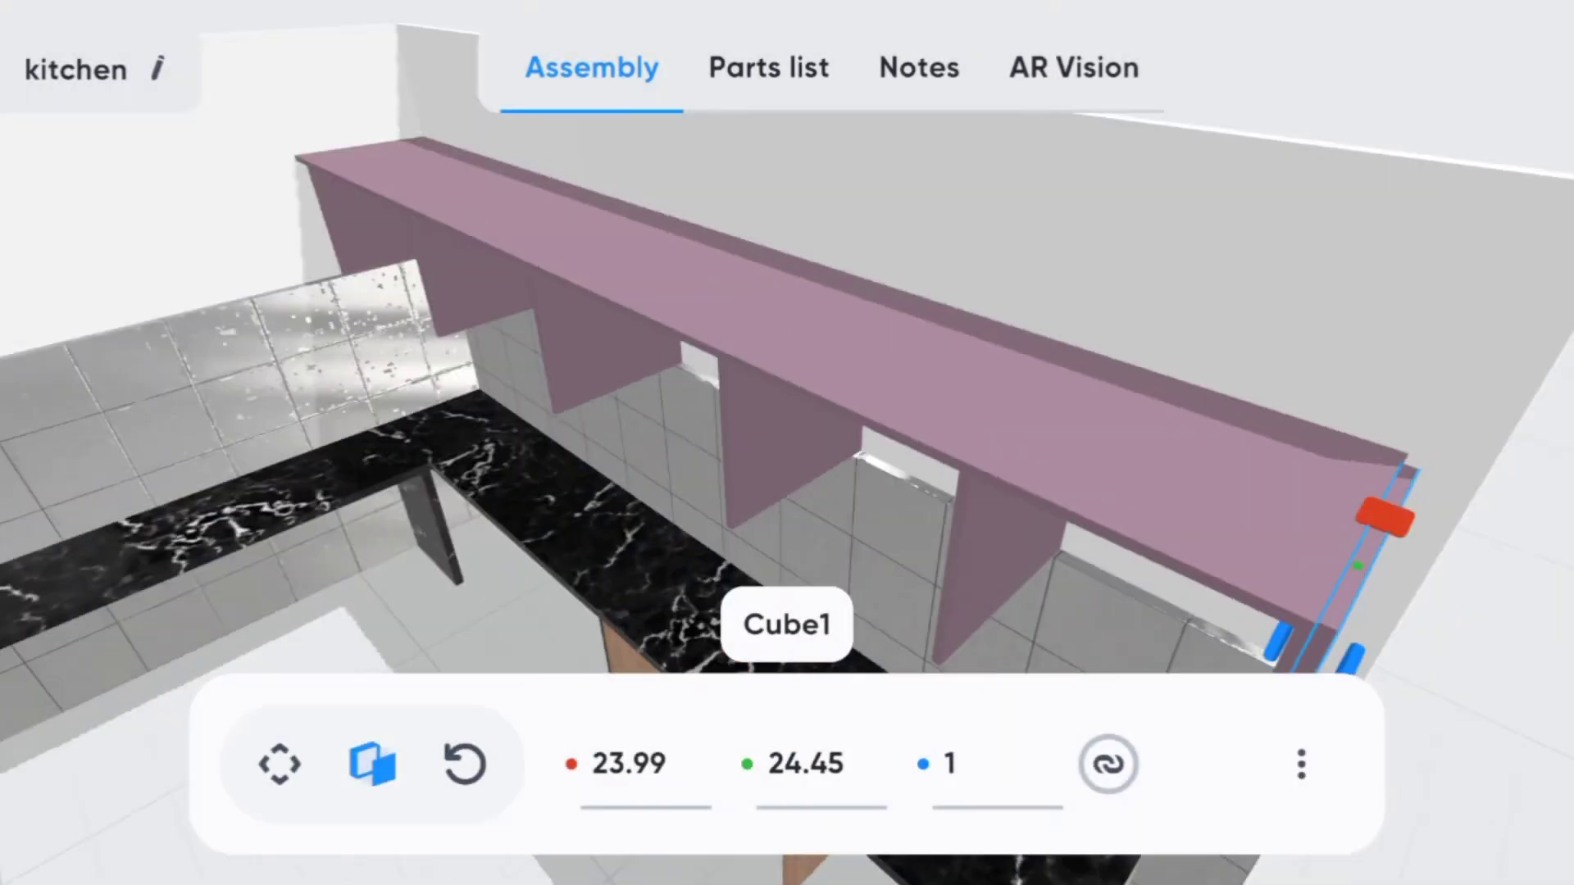
- Enter a 90° rotation for the kitchen part being placed
{"action": "type", "text": "90"}
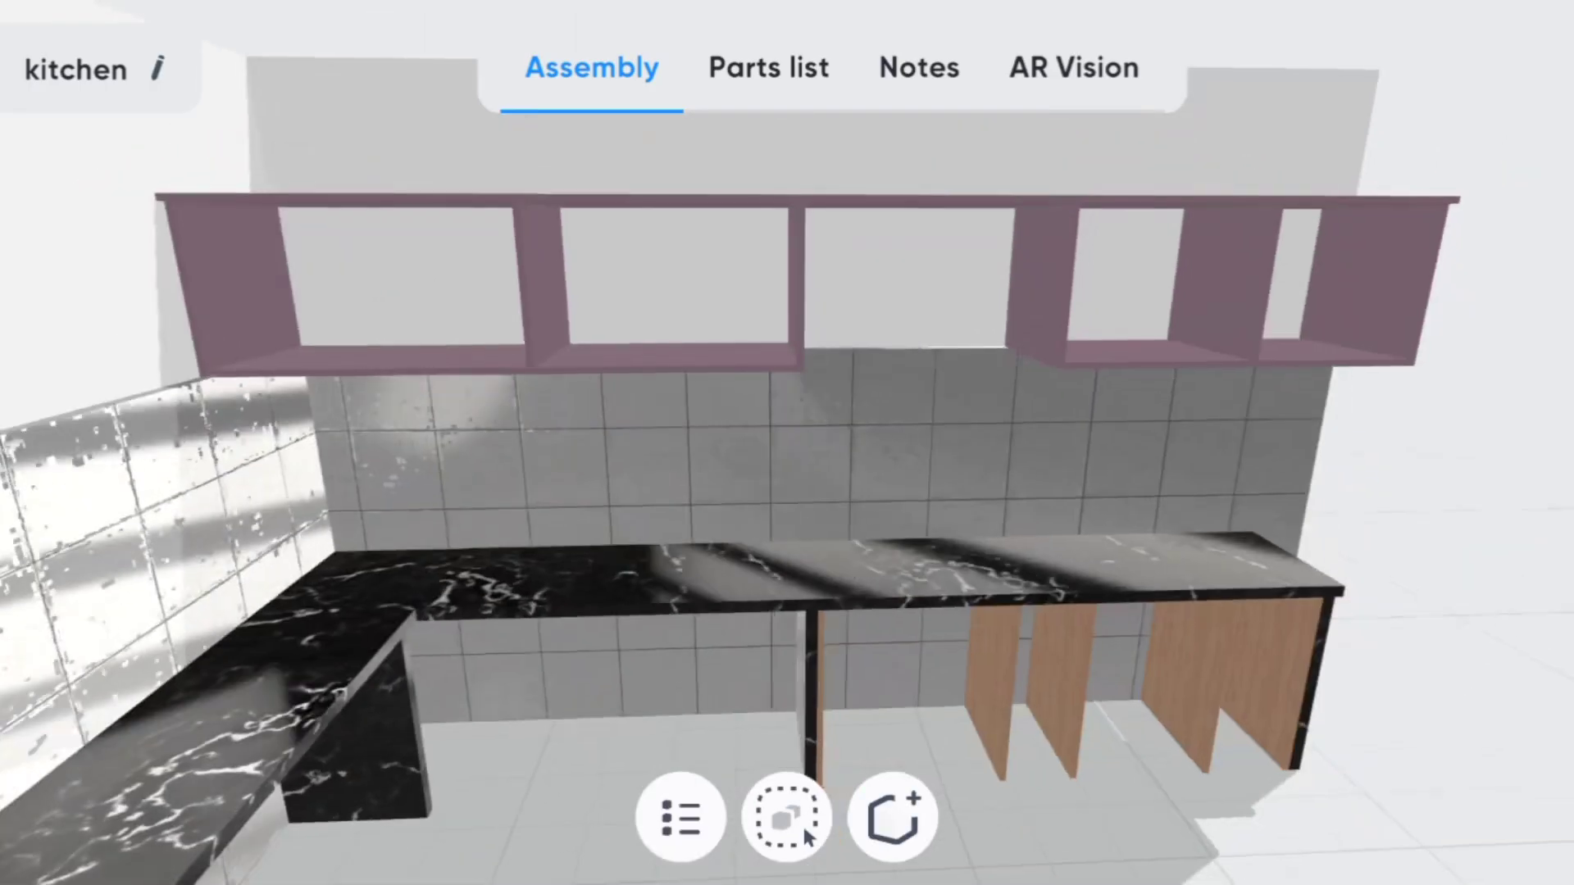
- Bring up the add-parts choices to start importing a scene
{"action": "left_click", "coordinate": [806, 832]}
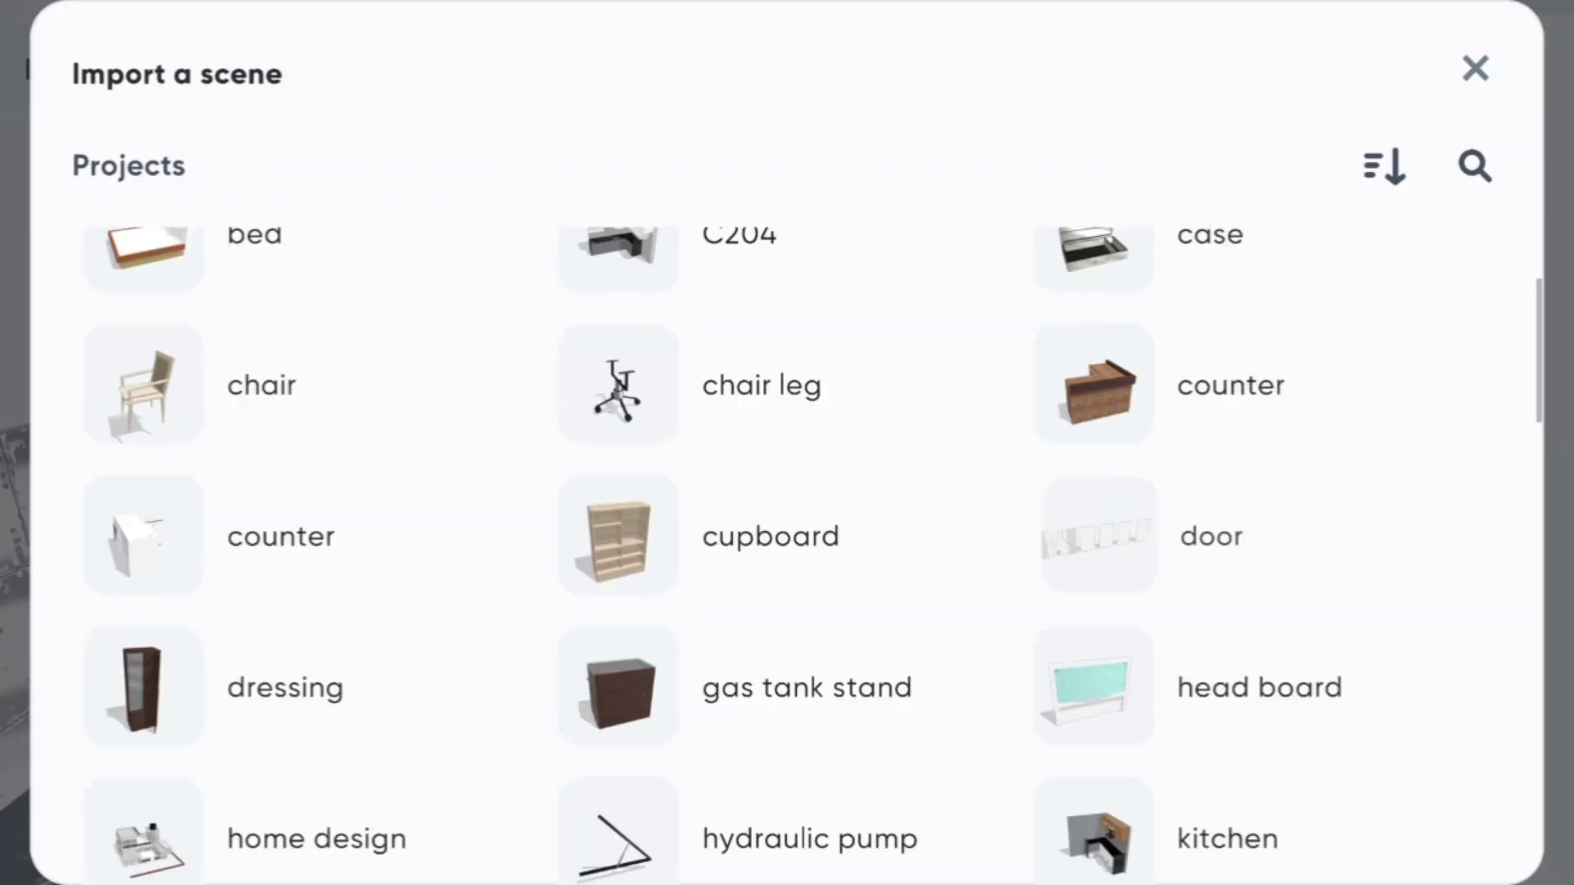